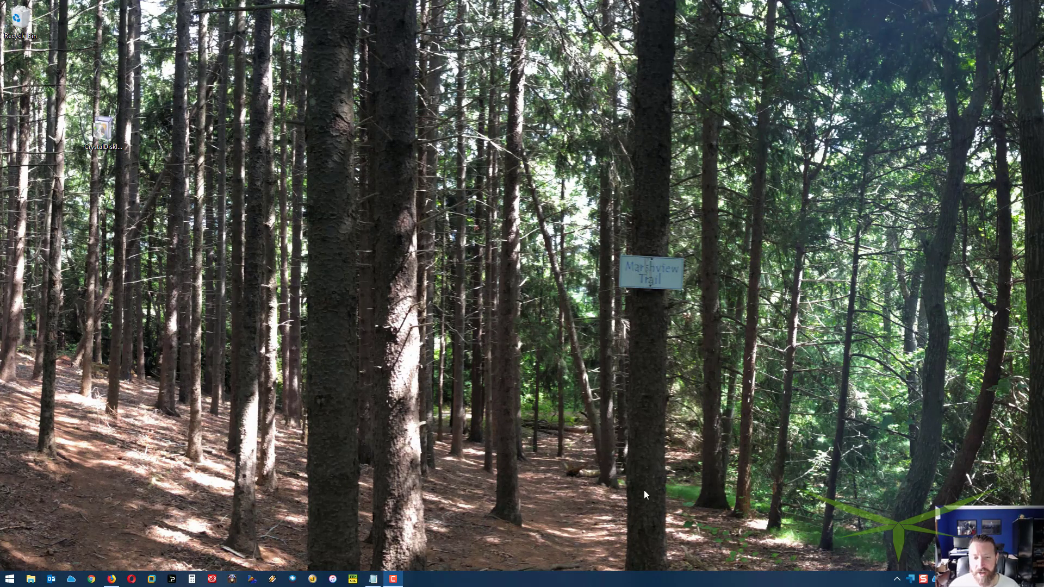
Bring the MD5 & SHA Checksum Utility window up from the taskbar, with MD5, SHA-1, SHA-256 and SHA-512 checked
left_click(353, 579)
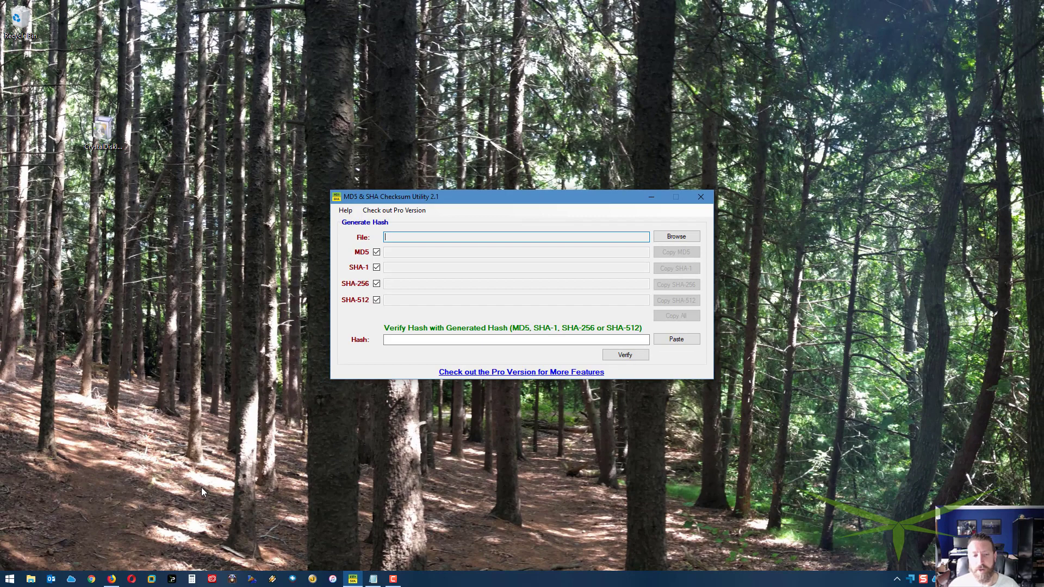
Switch to Firefox's OSDN CrystalDiskInfo 7.7.0 page and review its published MD5, SHA1 and SHA256 values
left_click(111, 580)
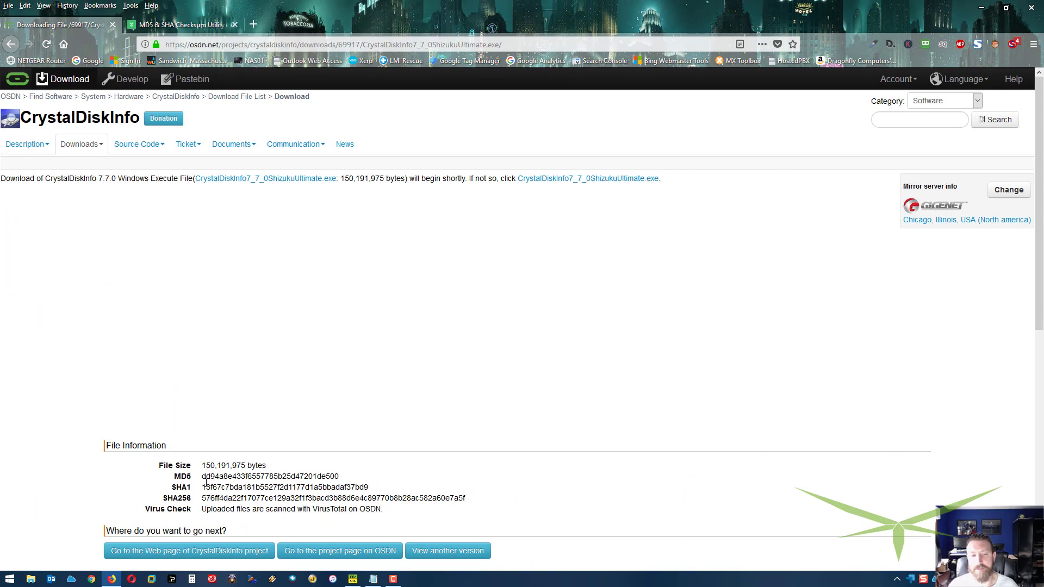
left_click_drag(203, 477, 466, 500)
left_click(466, 501)
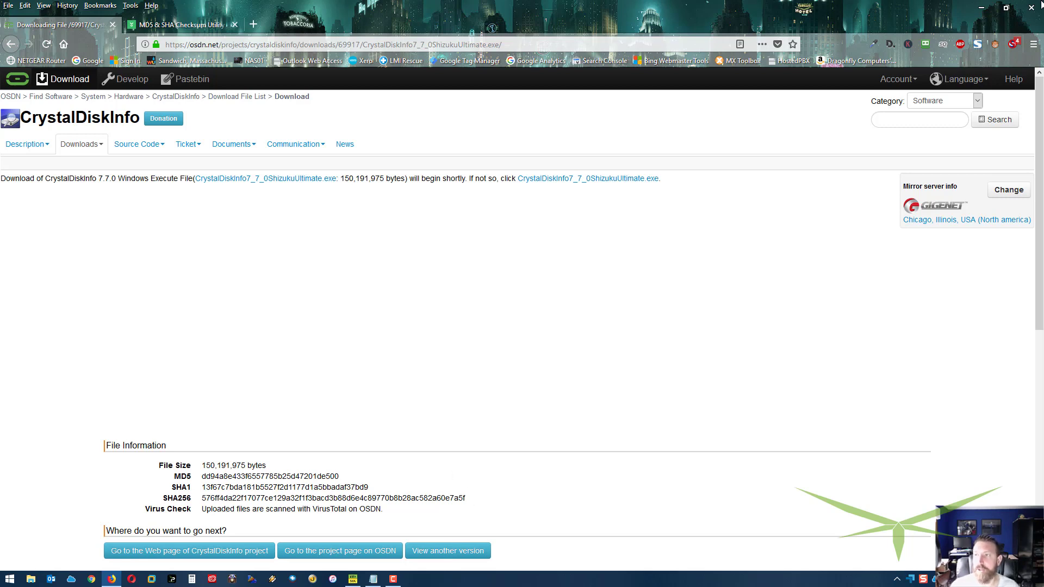
Restore Firefox and show the download.com MD5 & SHA Checksum Utility 2.1 tab
left_click(982, 7)
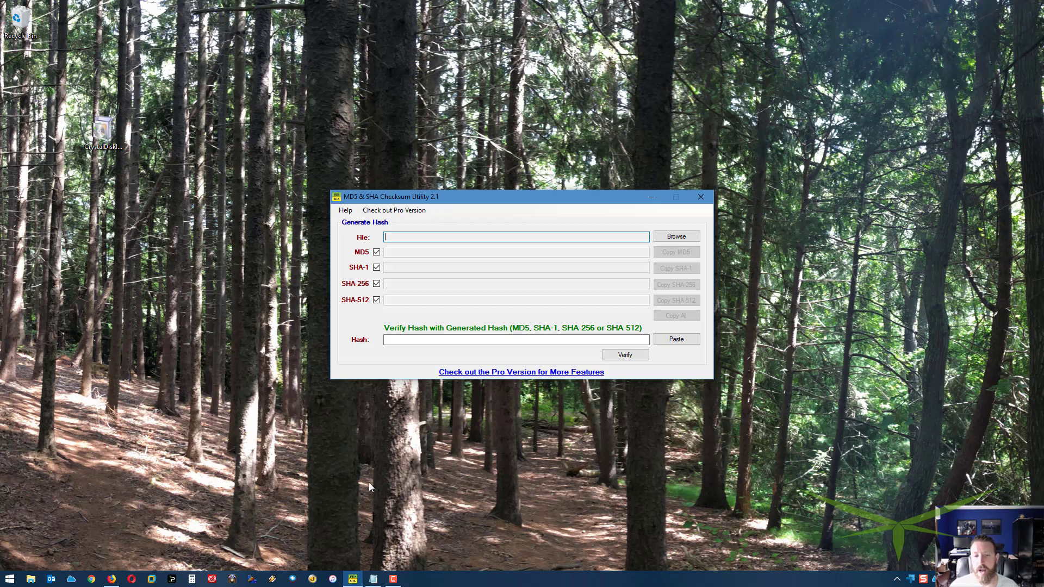
left_click(112, 580)
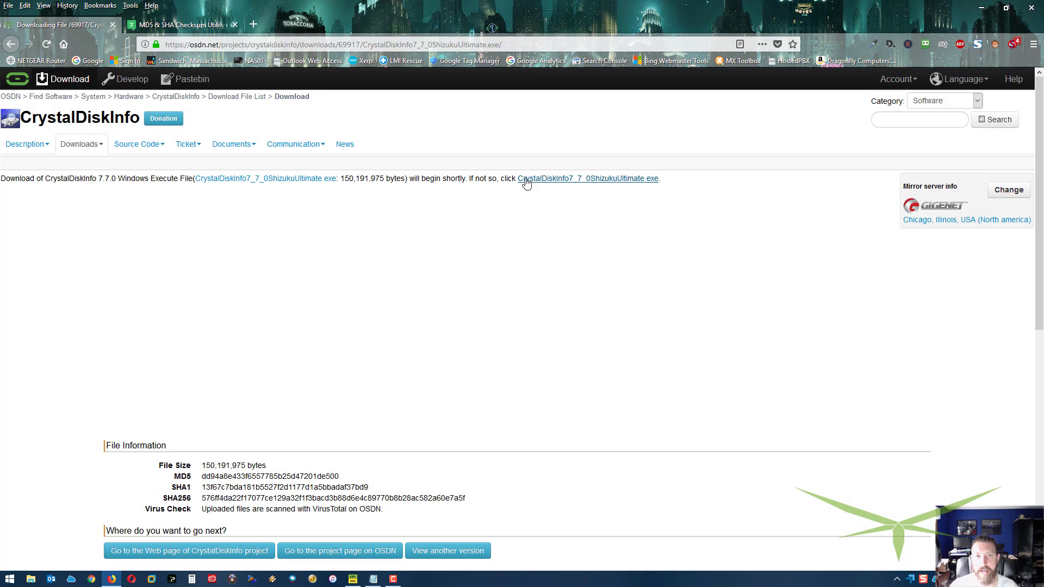
left_click(180, 24)
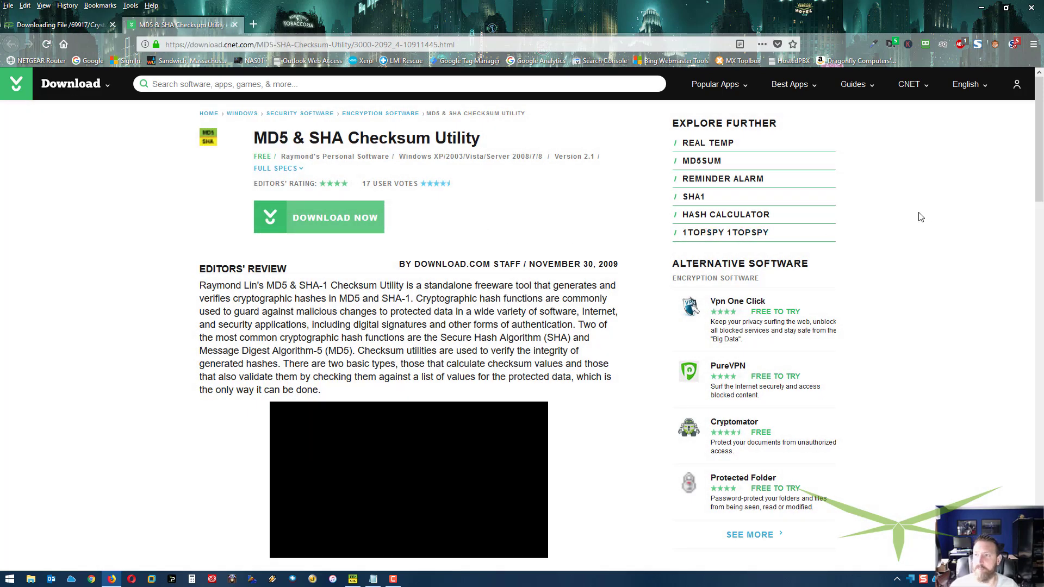
Load CrystalDiskInfo7_7_0ShizukuUltimate.exe from the Desktop into the utility to generate its hashes
left_click(977, 4)
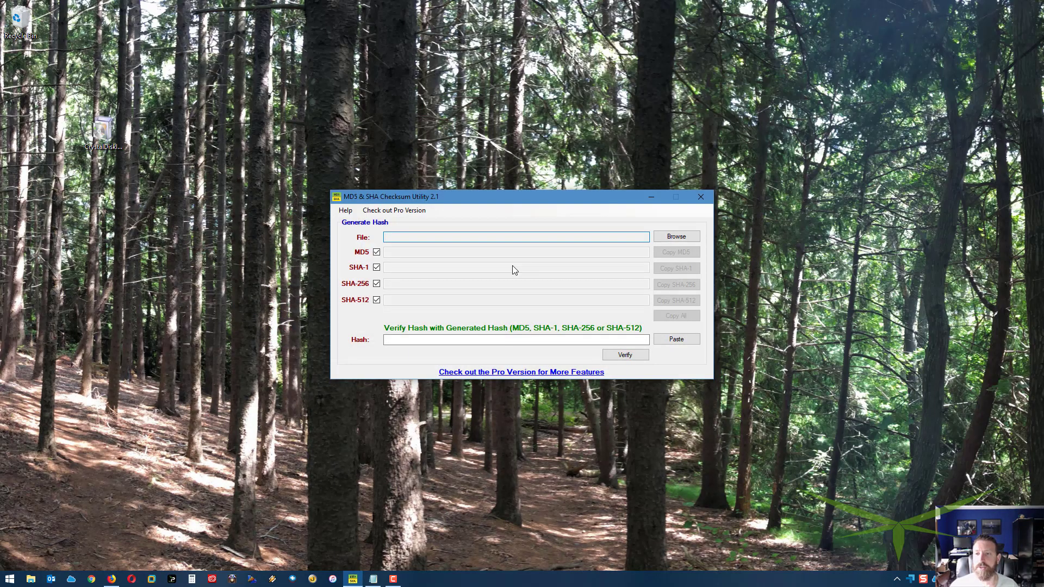
left_click(677, 237)
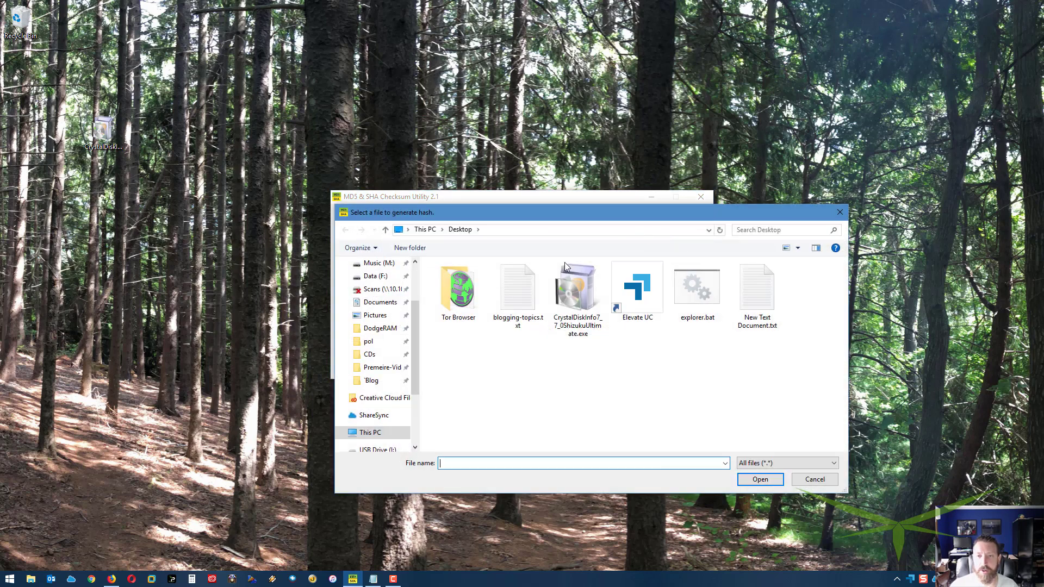
left_click(576, 291)
left_click(756, 481)
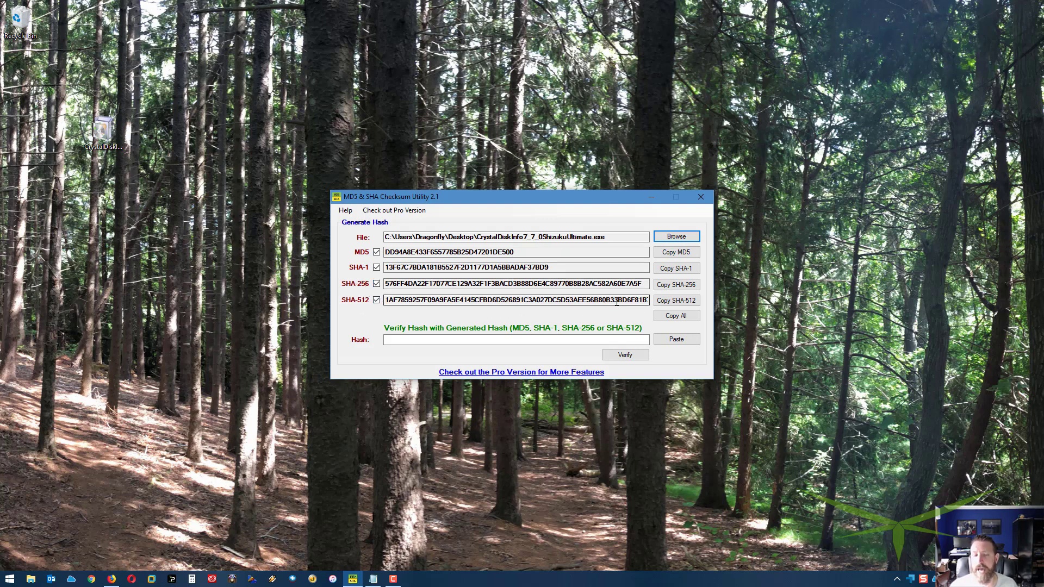
Copy the published MD5 value from the OSDN download page
left_click(114, 582)
key("ctrl+shift+Tab")
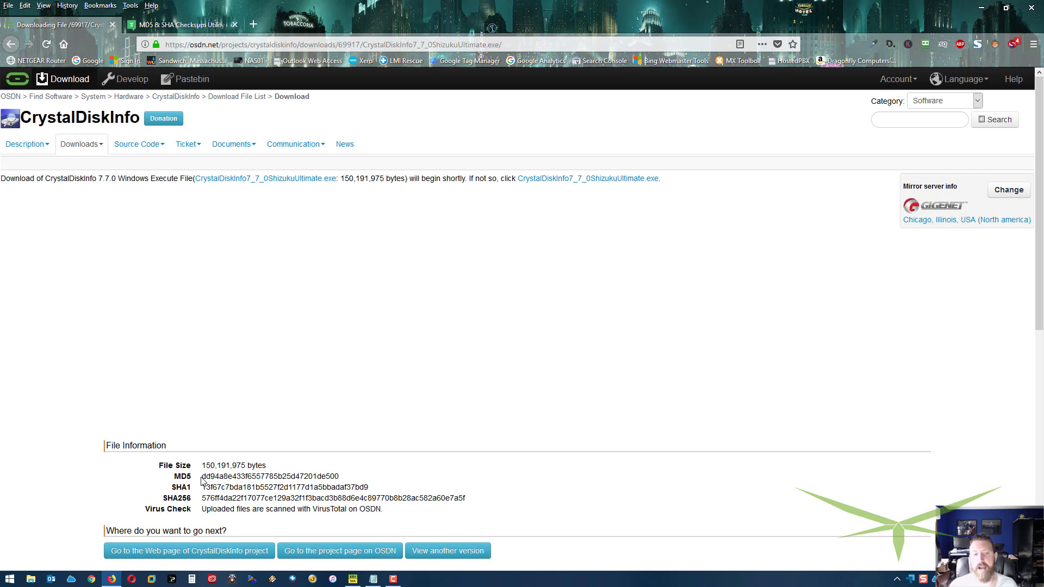
left_click_drag(202, 477, 341, 477)
right_click(343, 478)
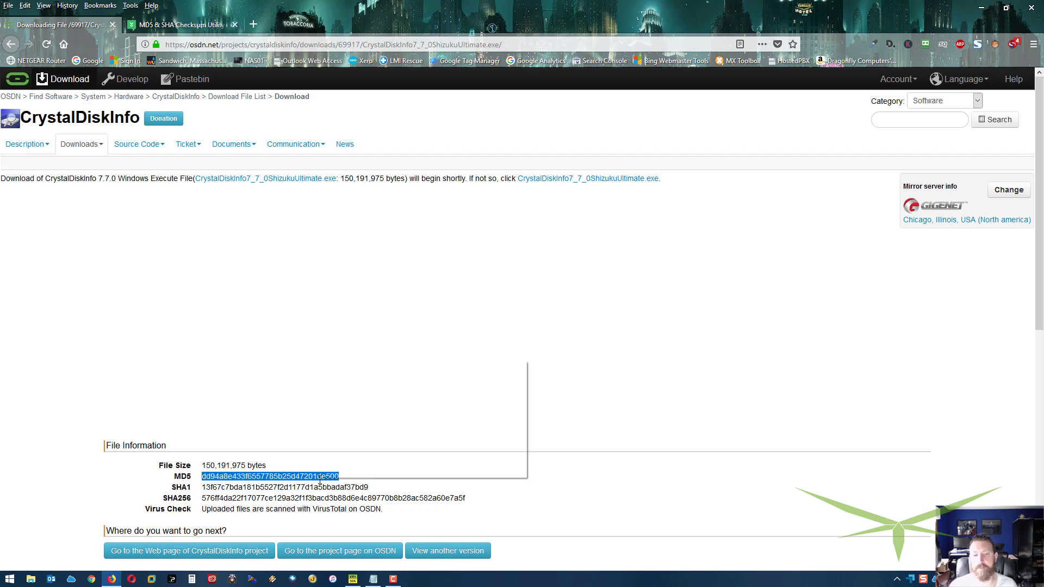
left_click(348, 368)
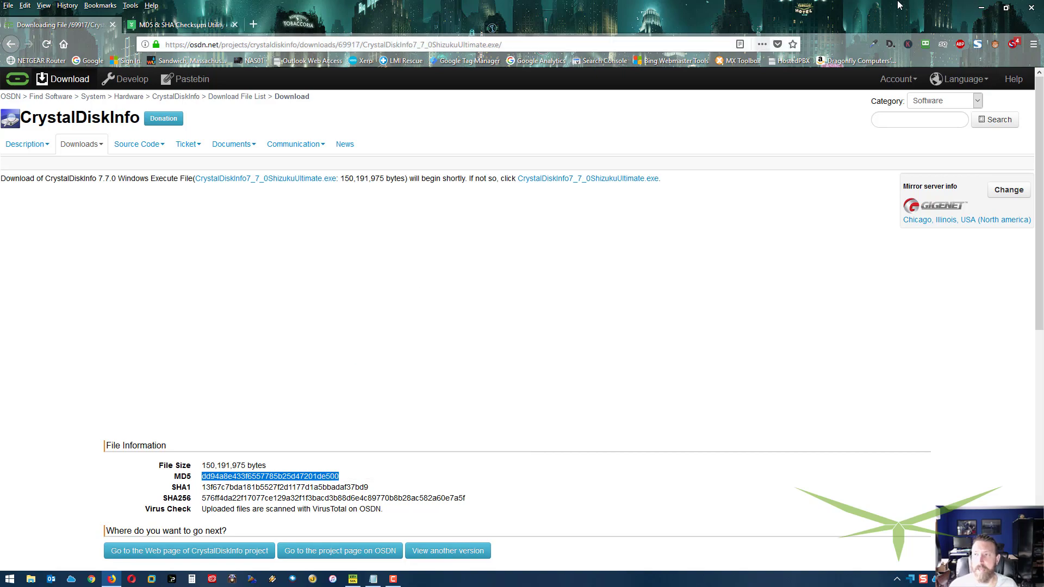
Paste the OSDN MD5 into the utility's Hash field, verify it matches, and dismiss the confirmation
left_click(981, 8)
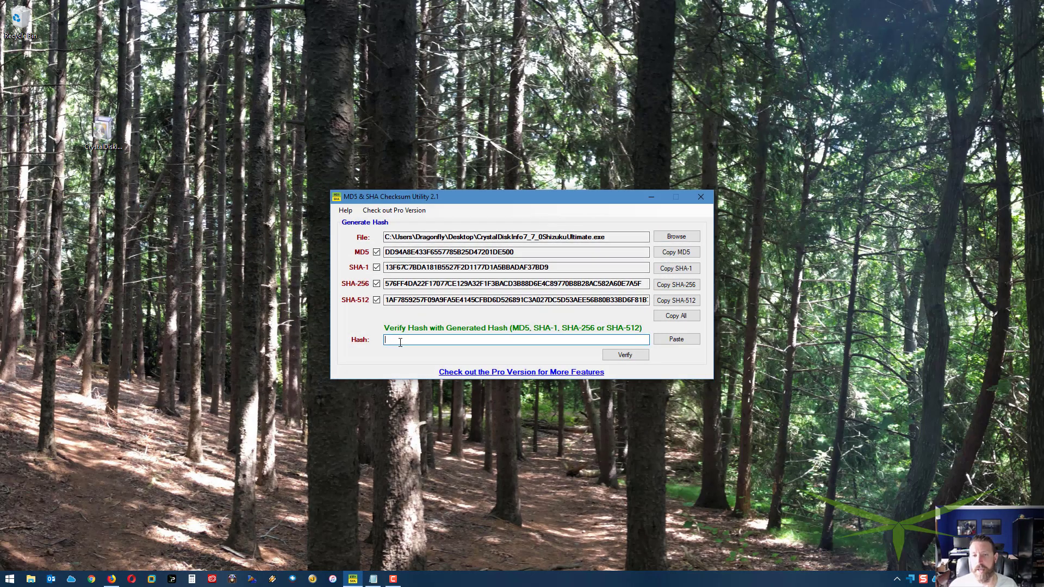
right_click(401, 341)
left_click(438, 389)
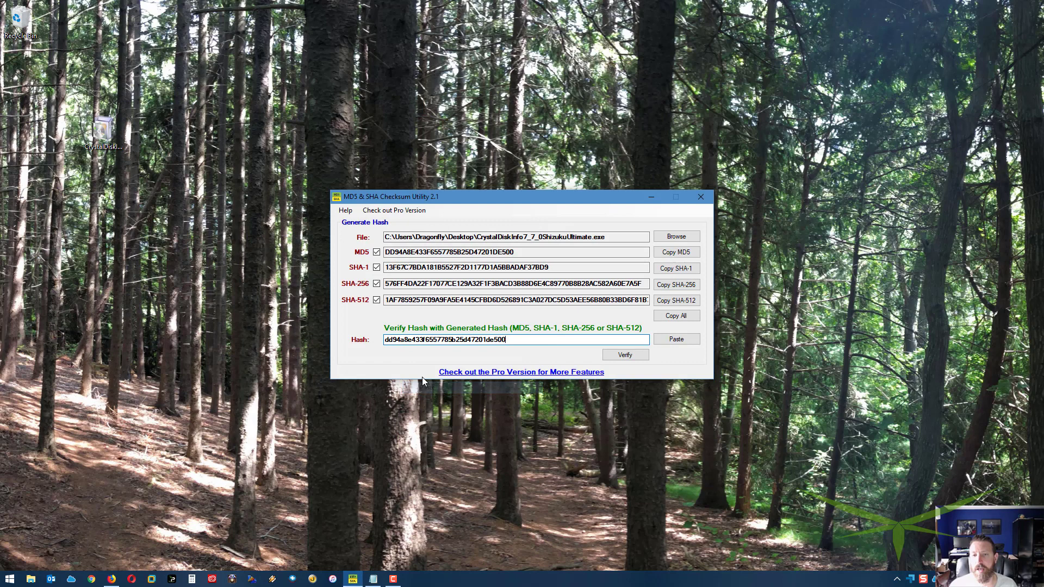
left_click(625, 356)
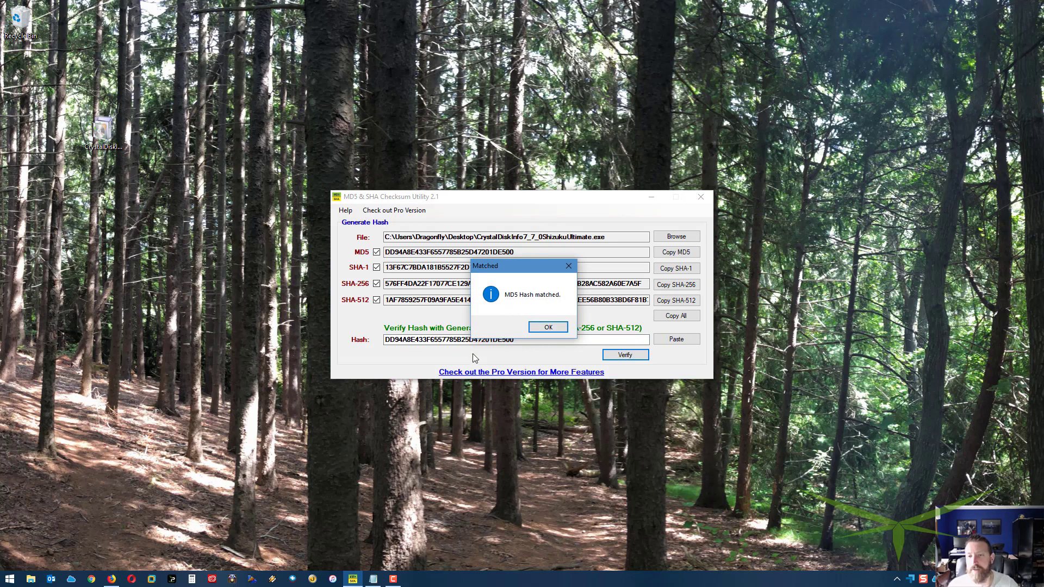
left_click(544, 328)
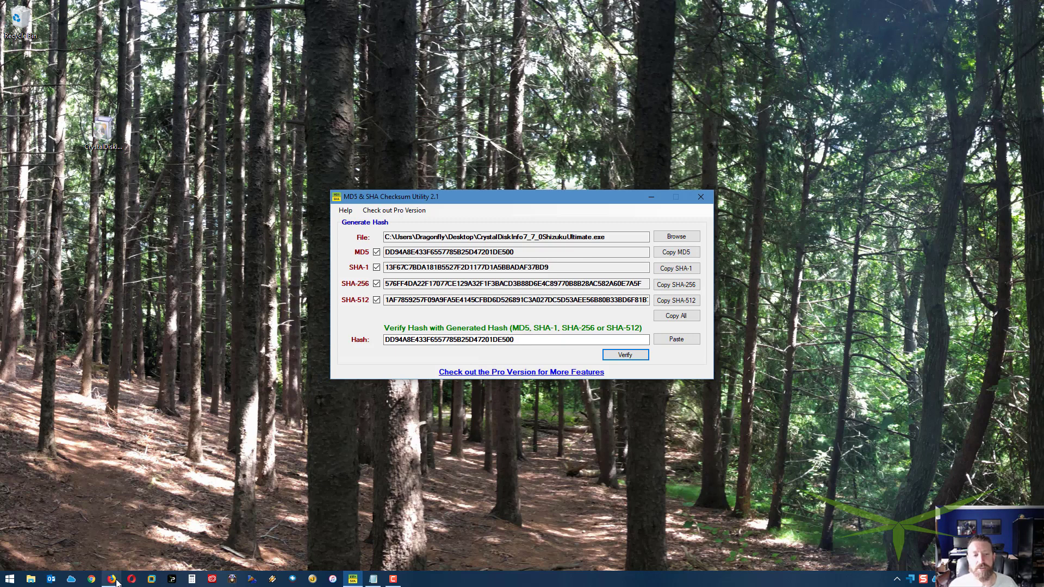
Copy the published SHA1 value from the OSDN page
mouse_move(112, 579)
left_click(112, 530)
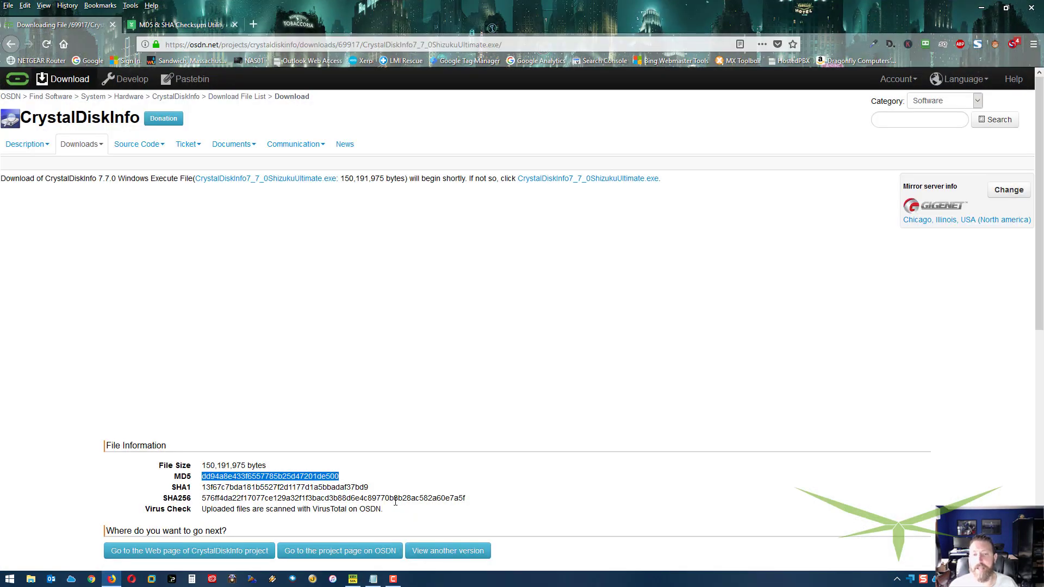
left_click_drag(370, 488, 201, 488)
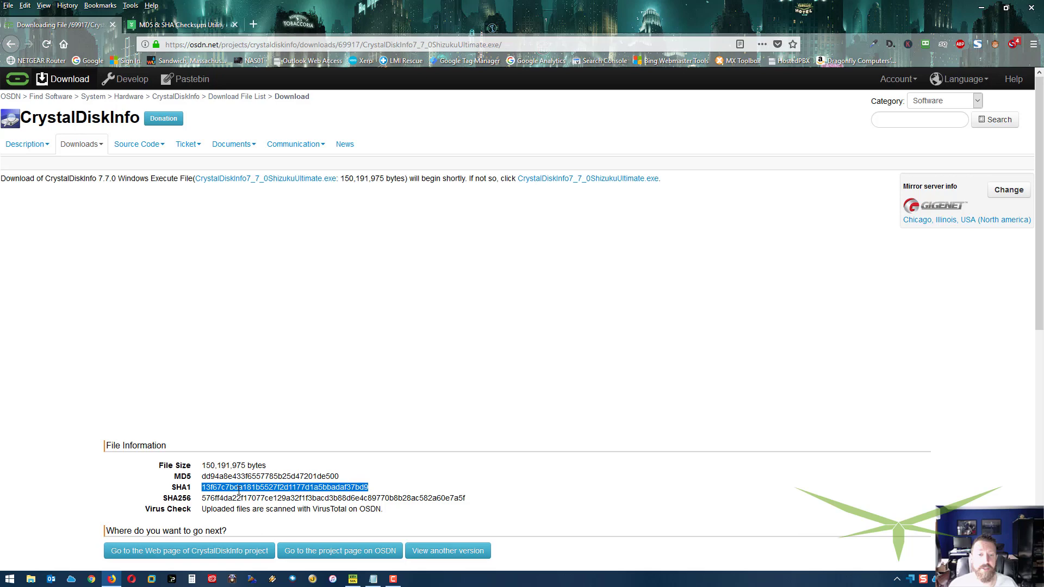
right_click(248, 488)
left_click(287, 381)
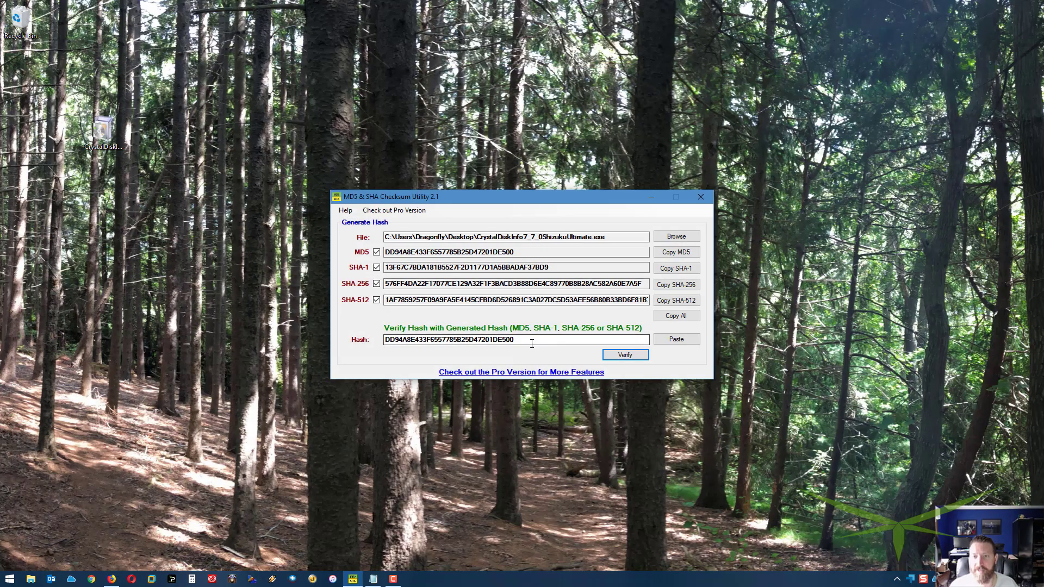
Replace the Hash field's MD5 with the SHA1 value, verify it matches, and dismiss the message
left_click(532, 344)
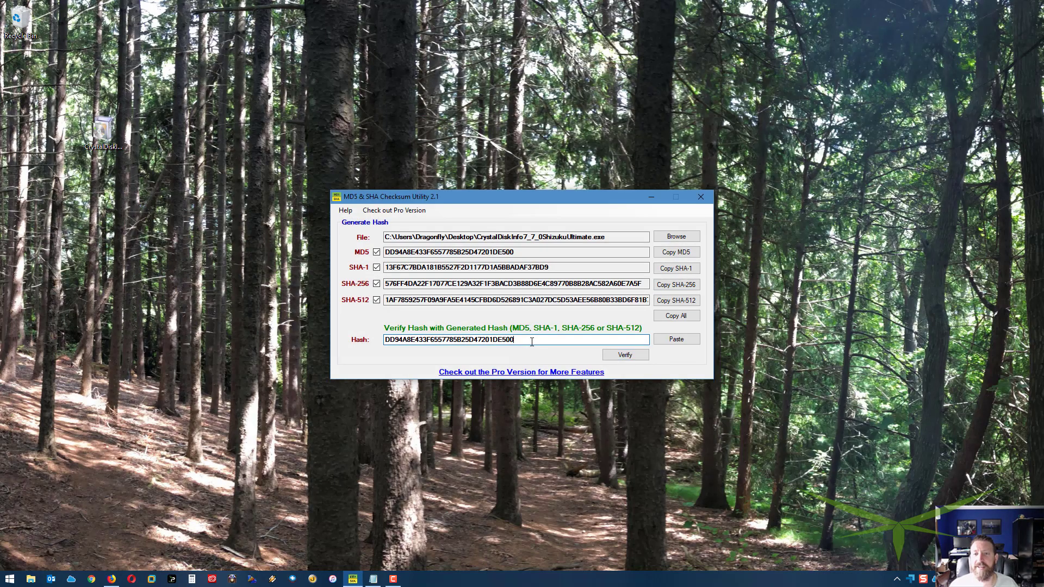
double_click(531, 339)
key("ctrl+v")
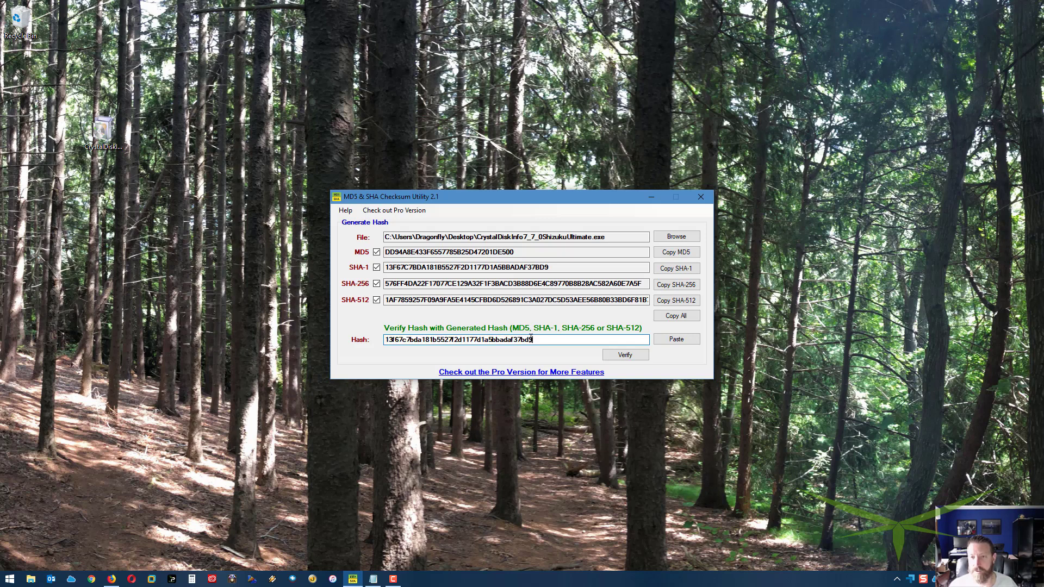
left_click(634, 355)
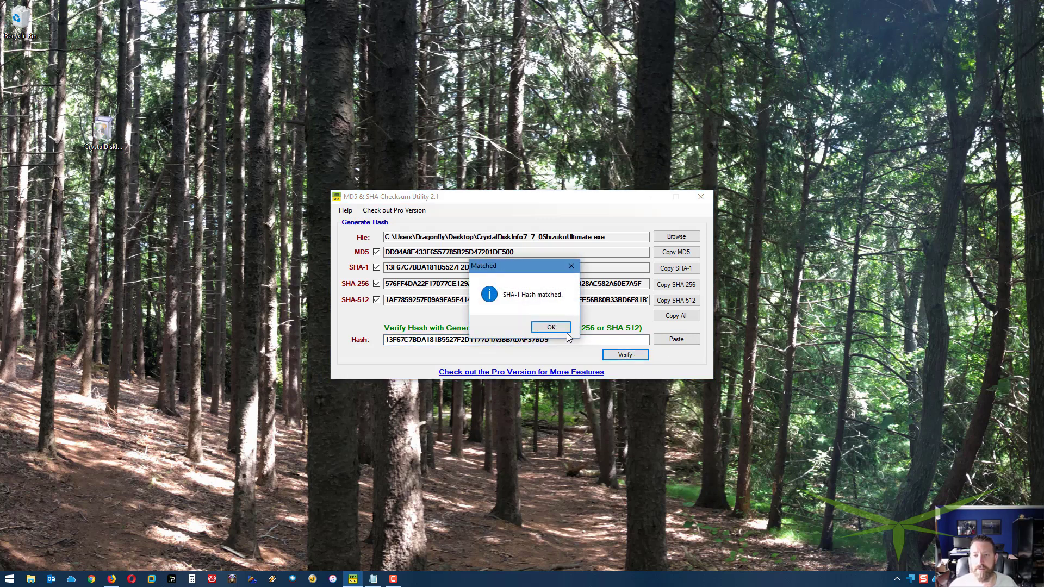
left_click(551, 327)
Copy the published SHA256 value from the OSDN page
left_click(111, 579)
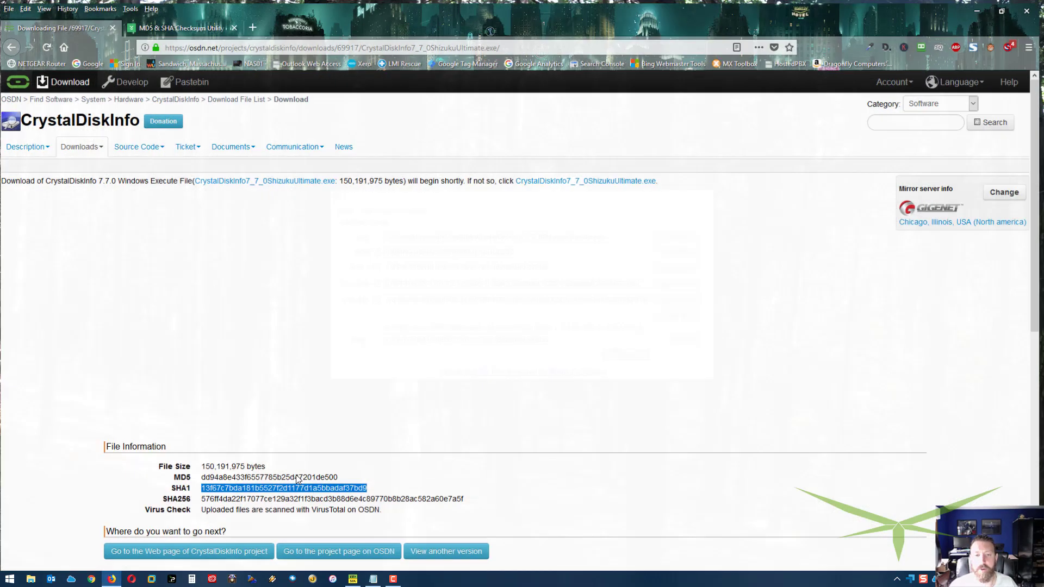
left_click_drag(462, 497, 205, 502)
right_click(210, 496)
left_click(294, 384)
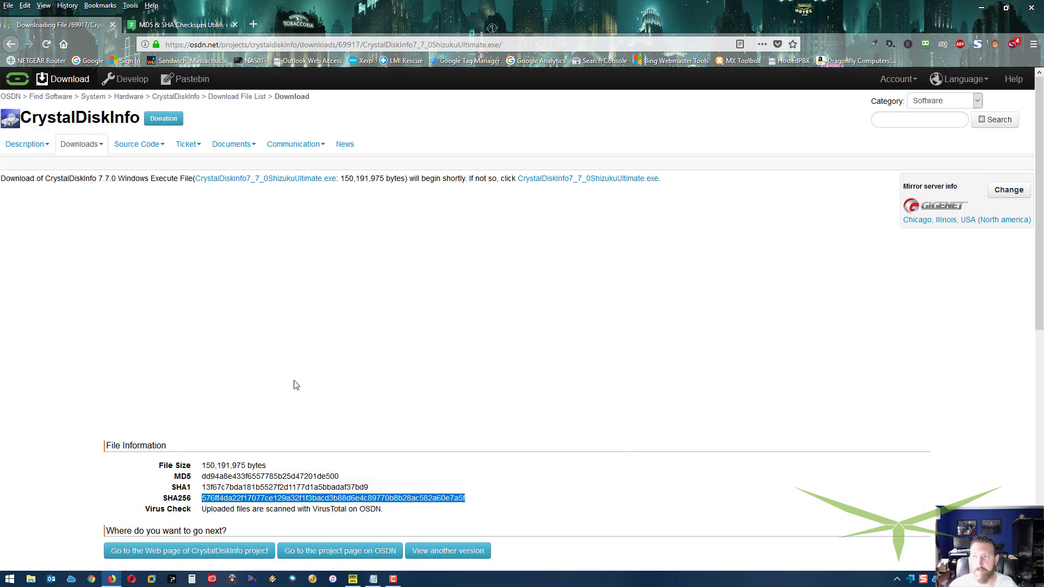
Replace the Hash field's SHA1 with the SHA256 value, verify it matches, and dismiss the message
left_click(982, 8)
left_click_drag(550, 340, 283, 338)
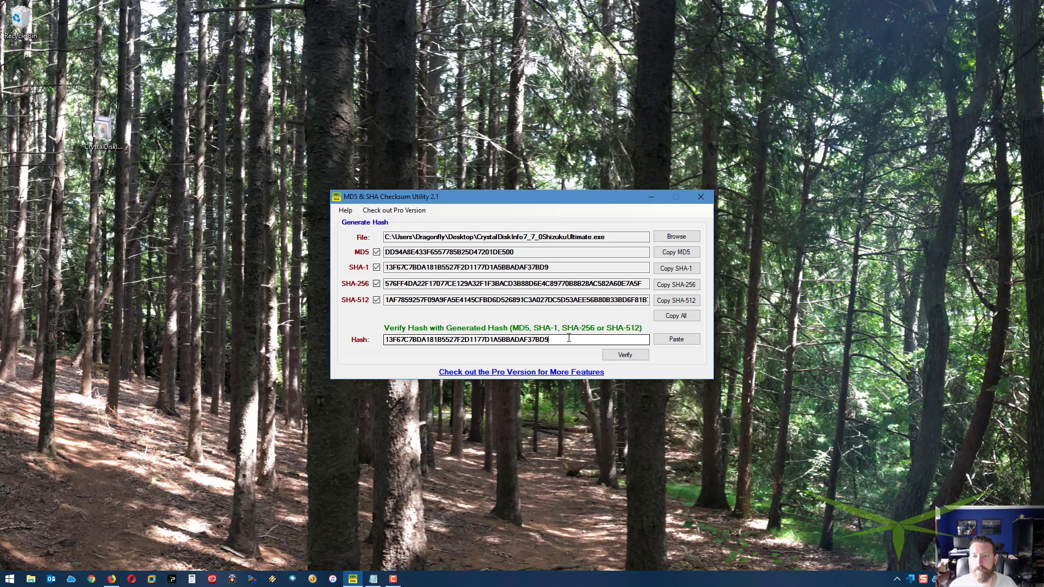
key("ctrl+v")
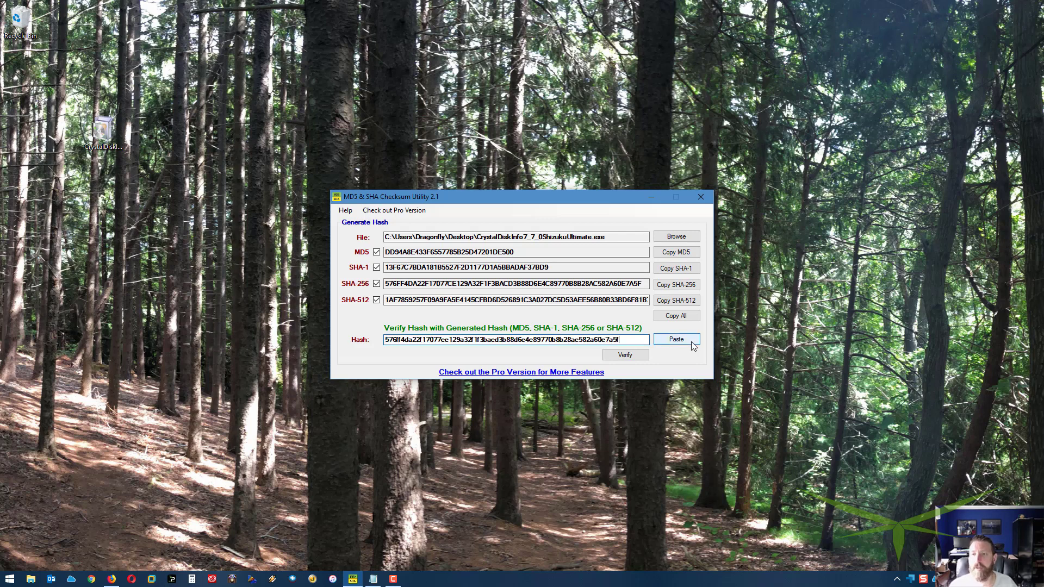
left_click(626, 356)
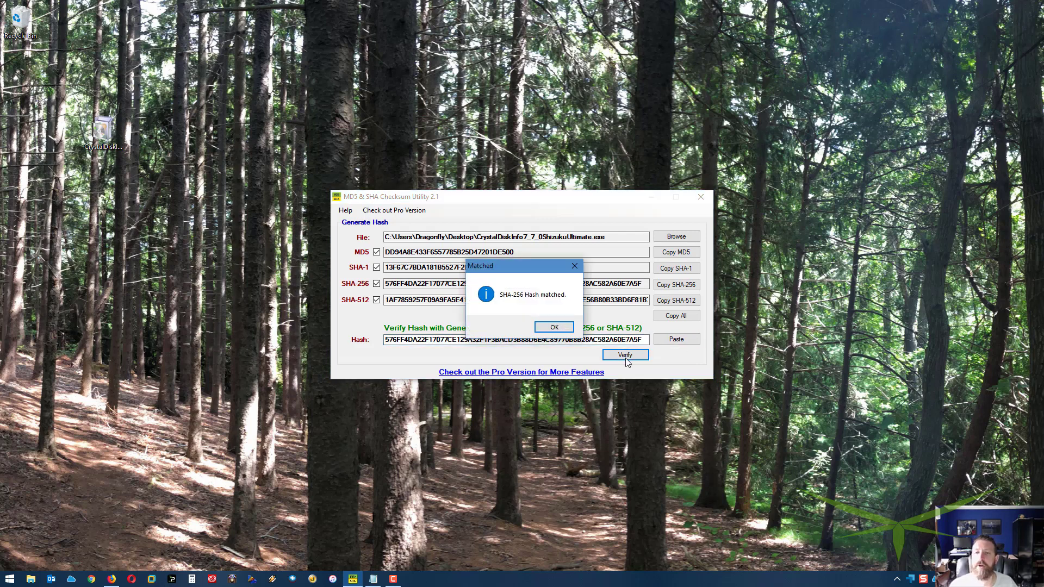
left_click(554, 327)
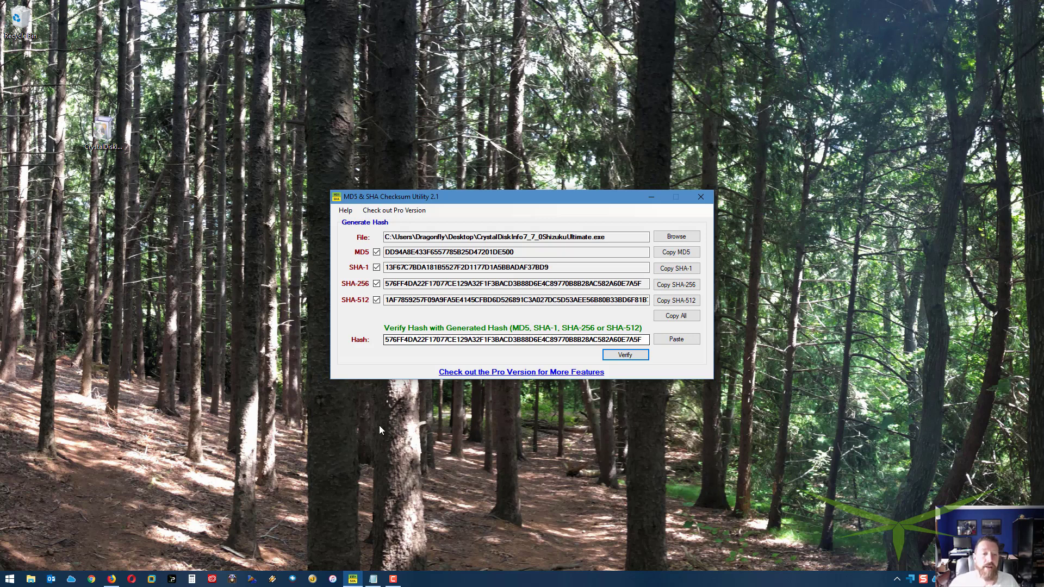
left_click(111, 579)
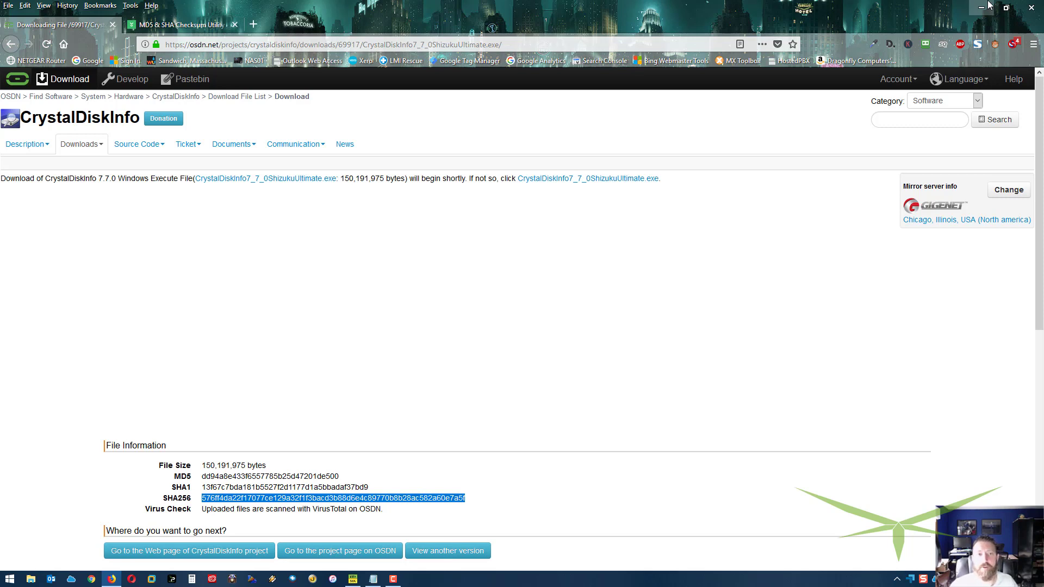
left_click(988, 6)
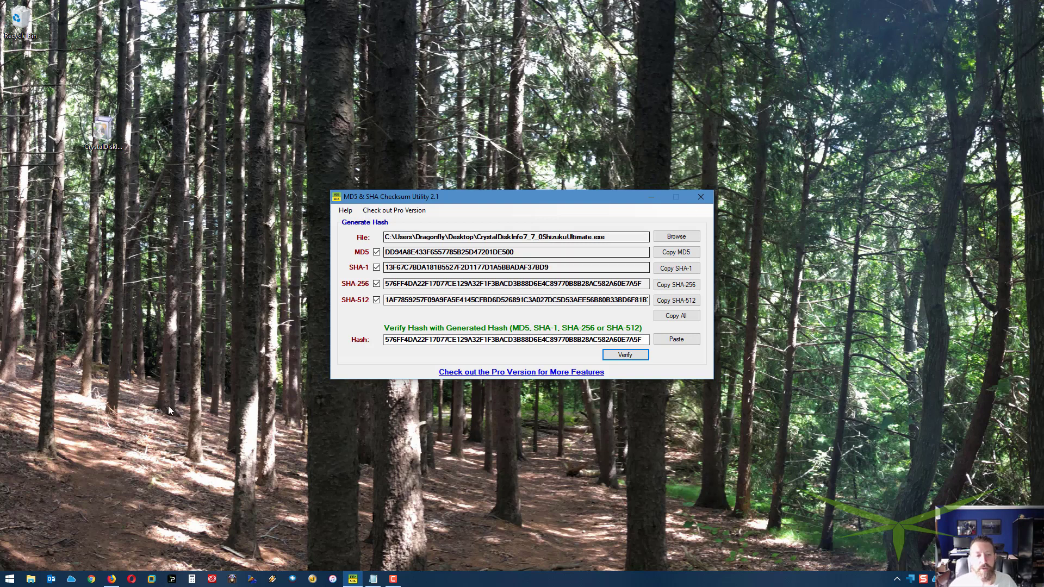
key("alt+Tab")
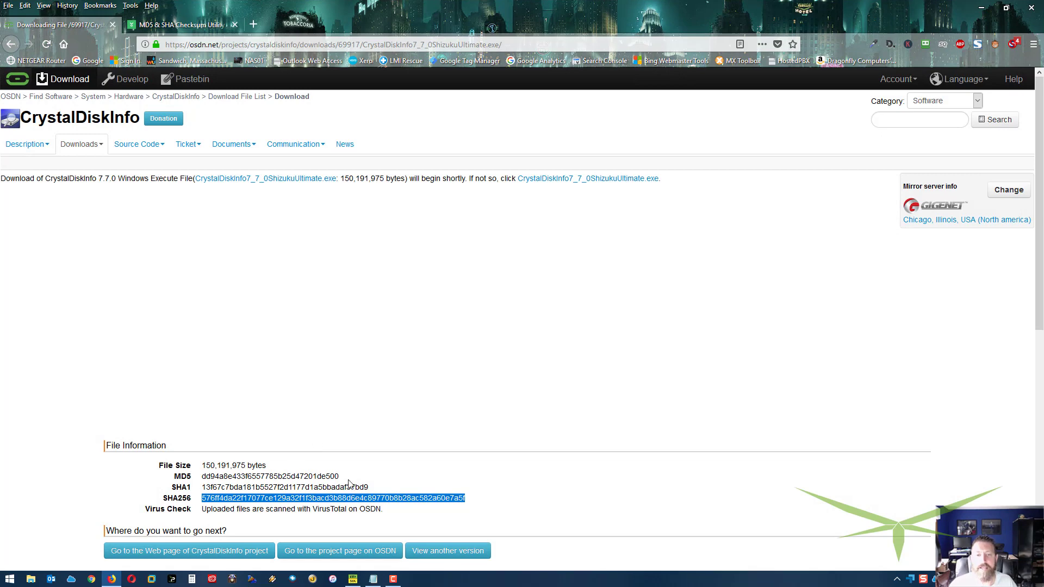
left_click(206, 487)
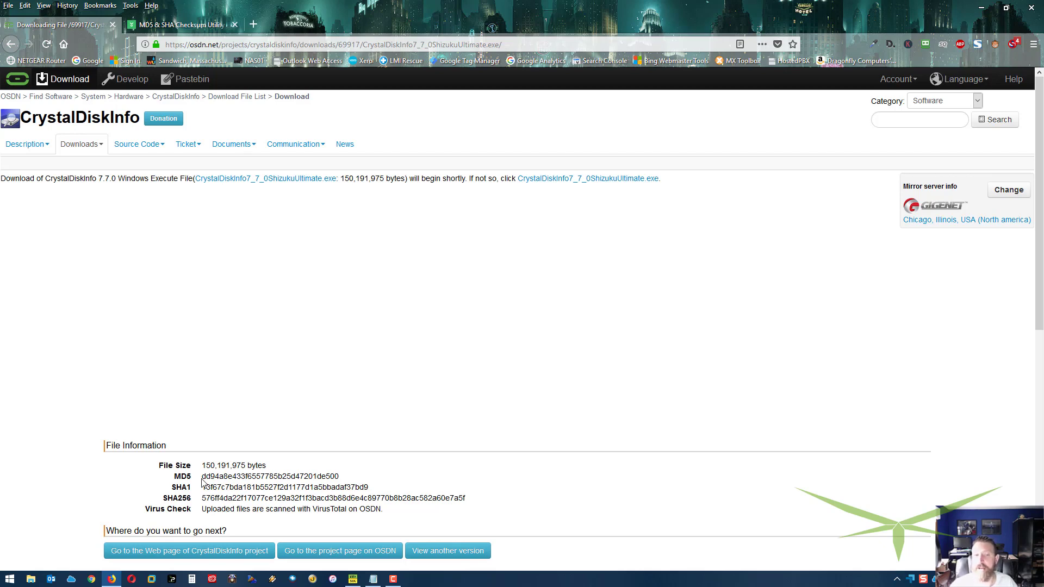
left_click_drag(202, 478, 433, 512)
left_click(428, 510)
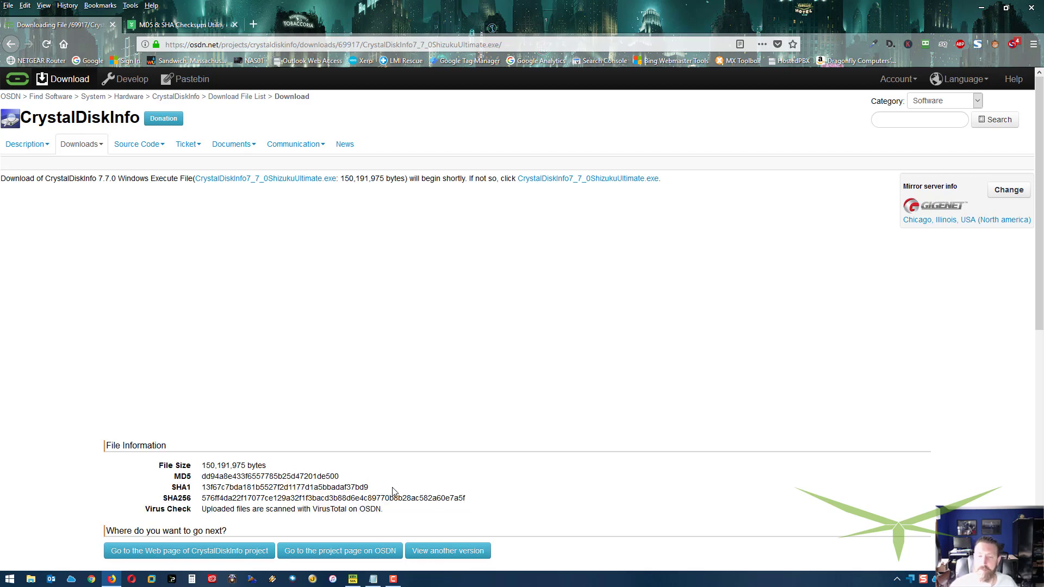
mouse_move(353, 581)
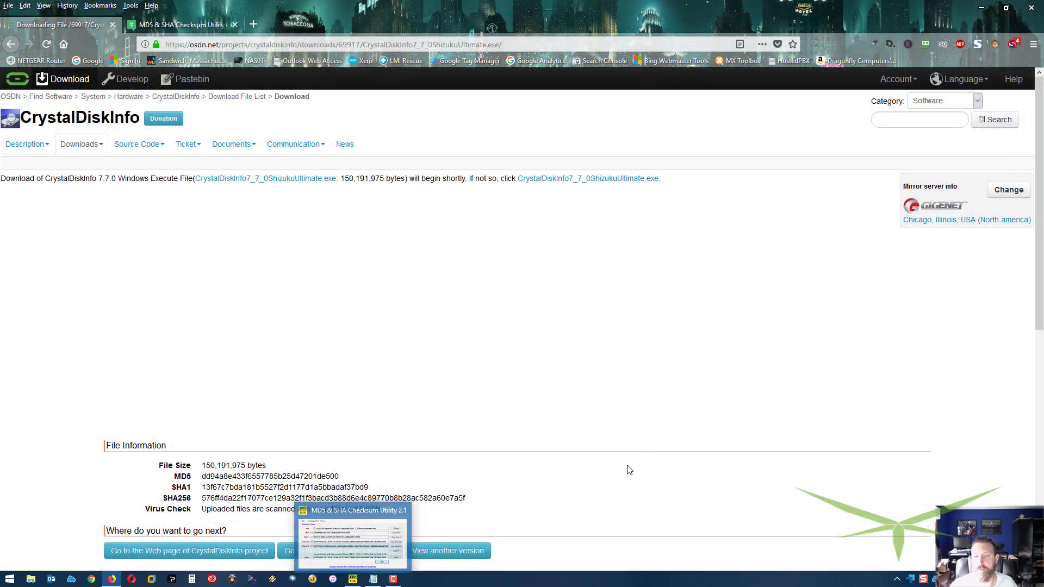
left_click(982, 6)
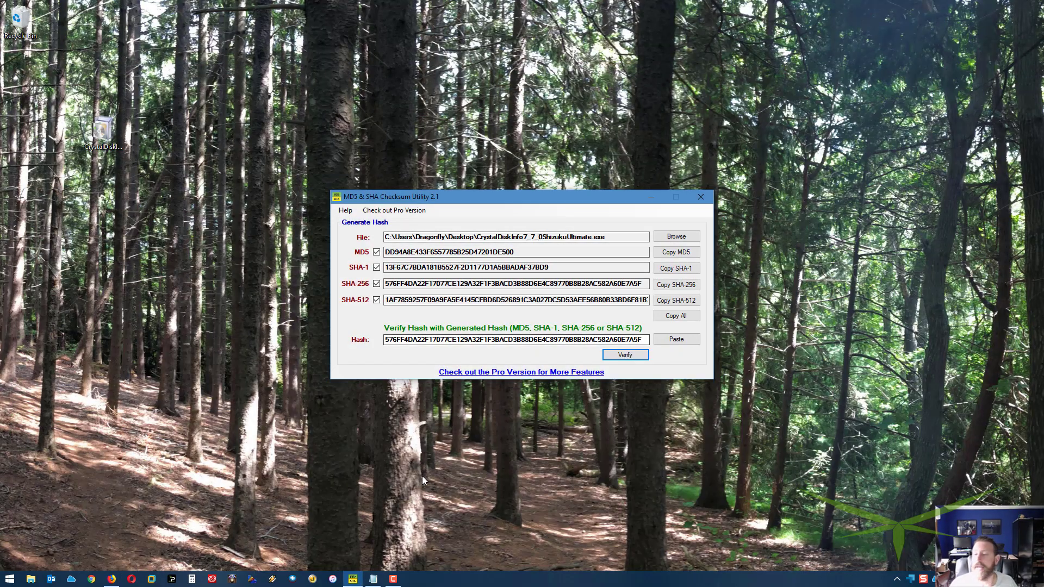